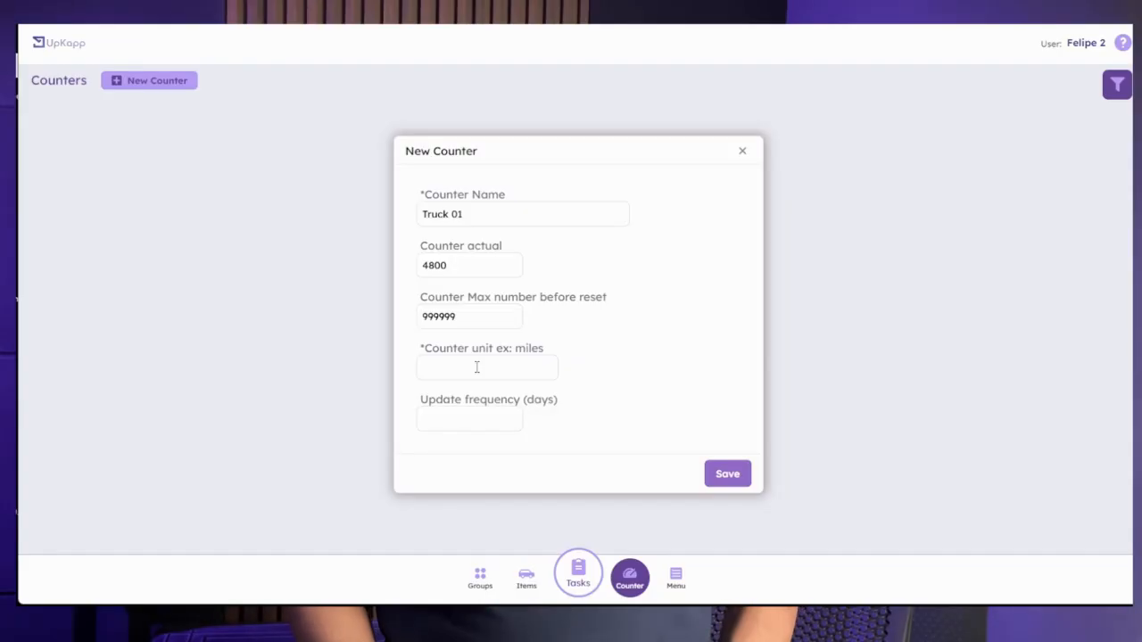
Step: Set the Truck 01 counter's unit to km and its update frequency to 30 days, and save the new counter
left_click(476, 367)
type("km")
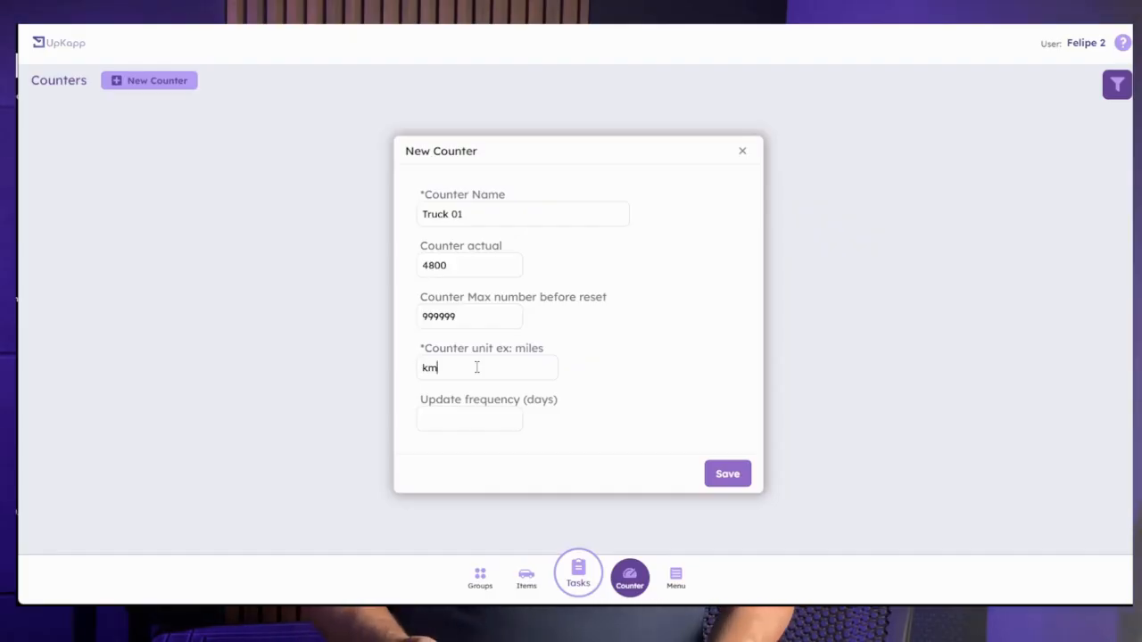
left_click(480, 418)
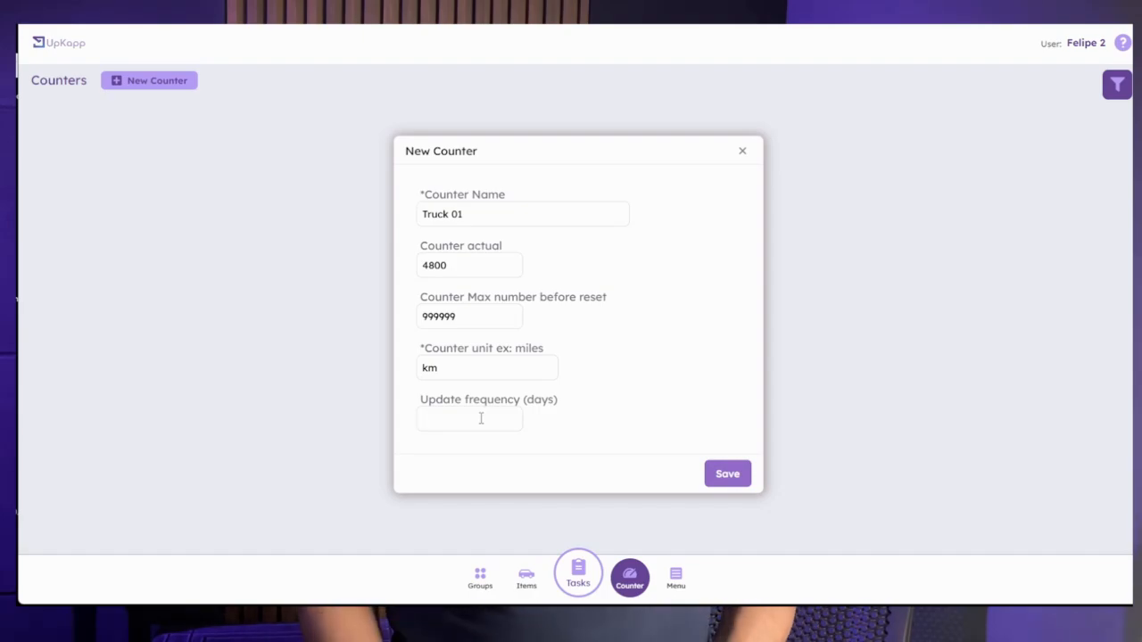
type("30")
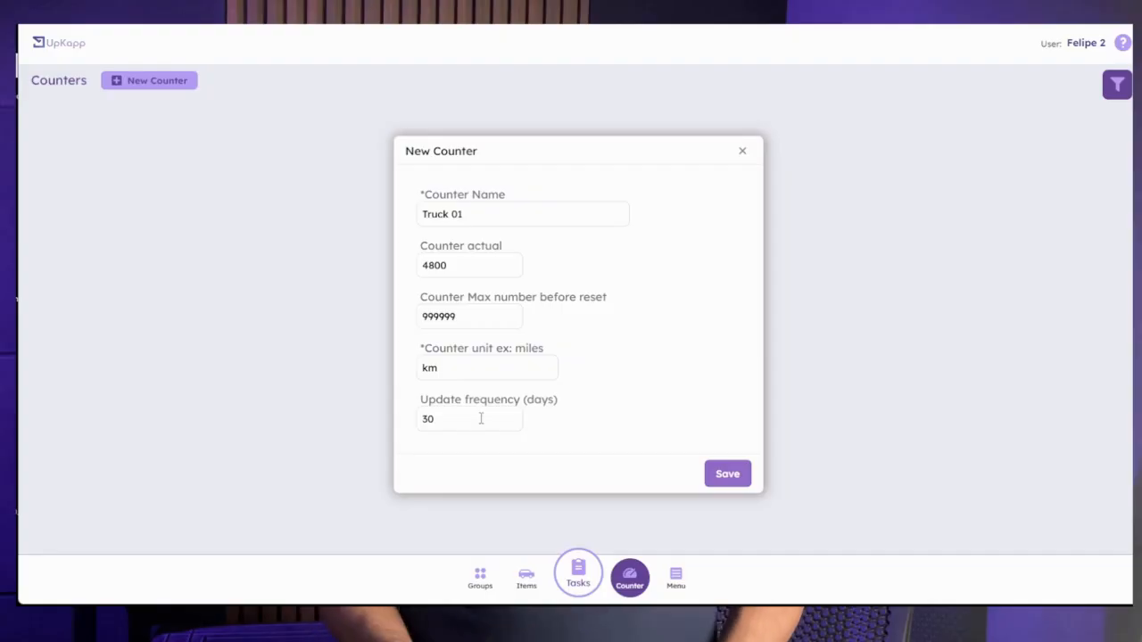
left_click(727, 476)
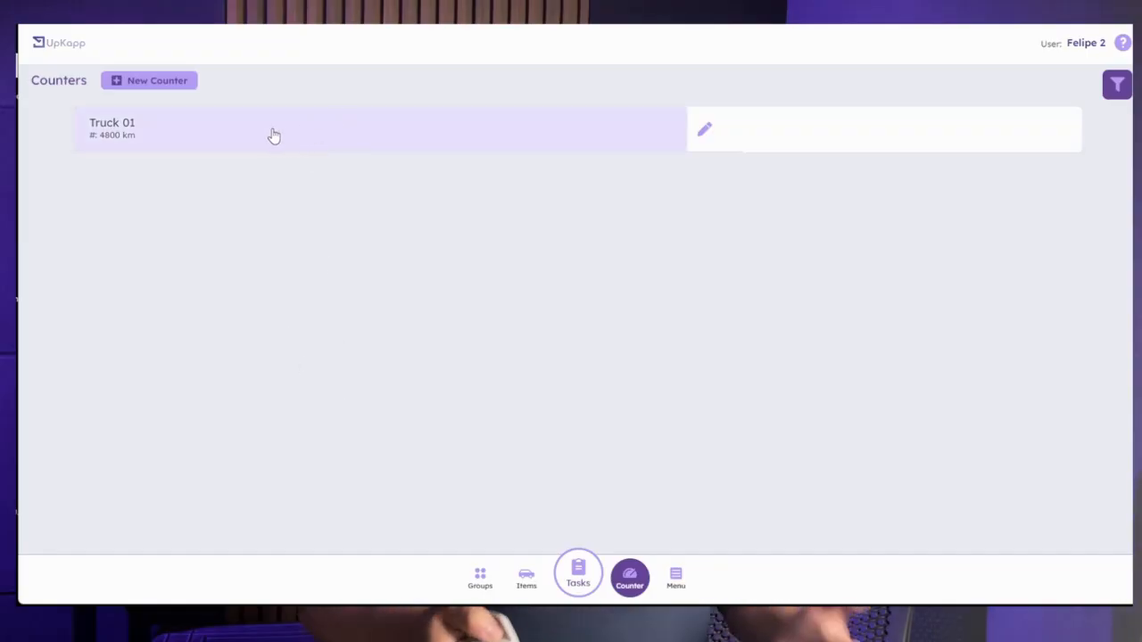
Step: Open the Truck 01 counter for updating
left_click(218, 124)
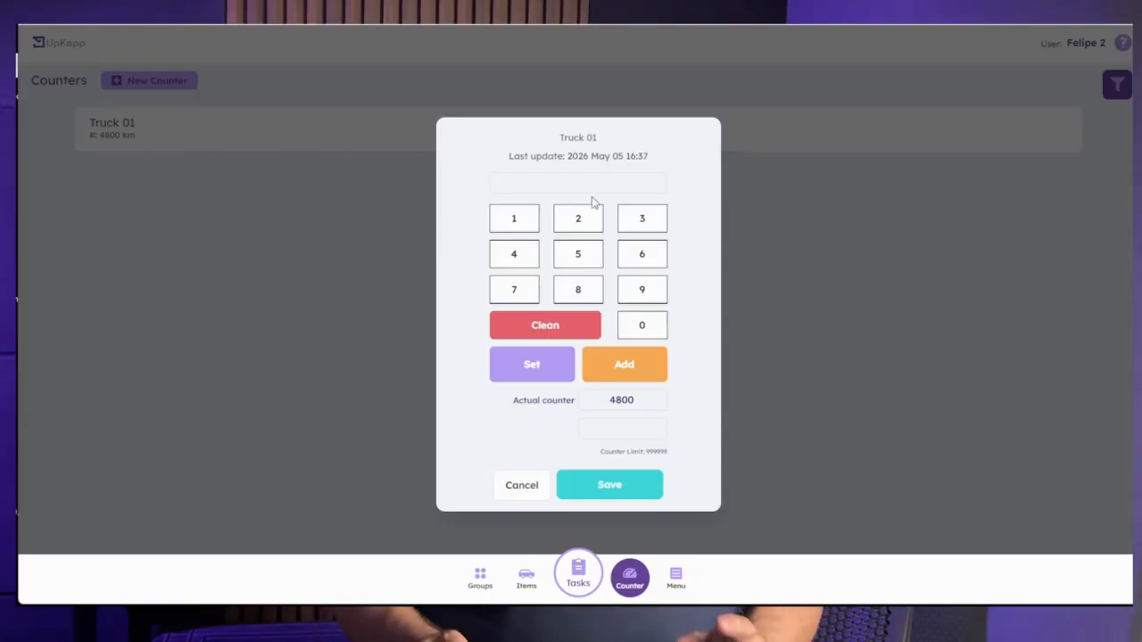
Step: Try setting the Truck 01 counter directly to 4900, and clear the entry without saving
left_click(515, 257)
left_click(634, 296)
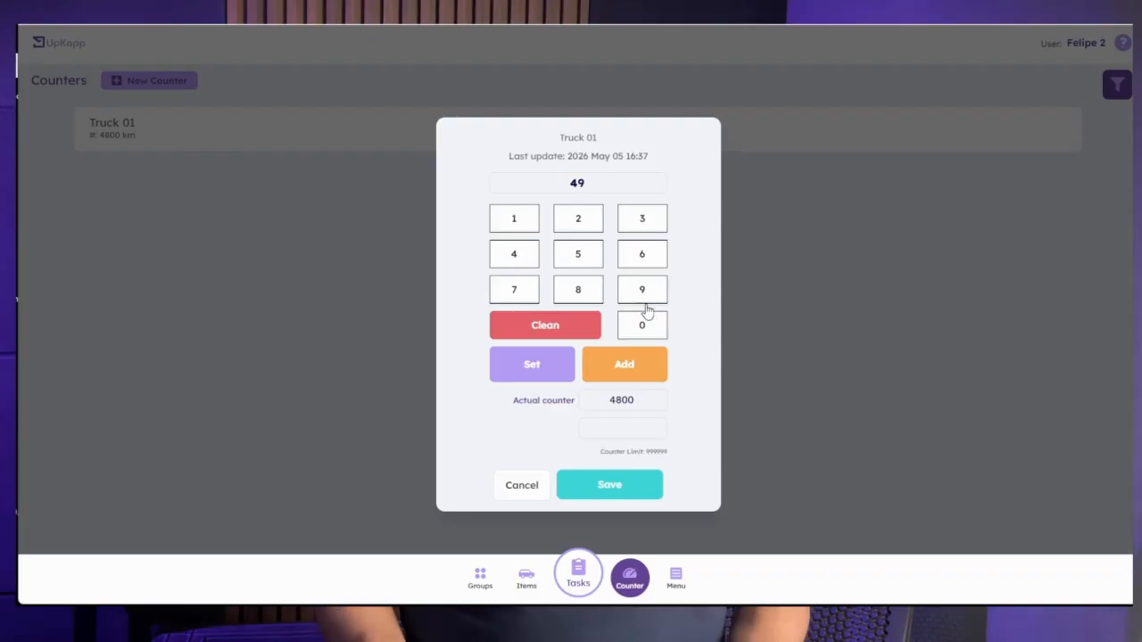
left_click(644, 330)
left_click(644, 330)
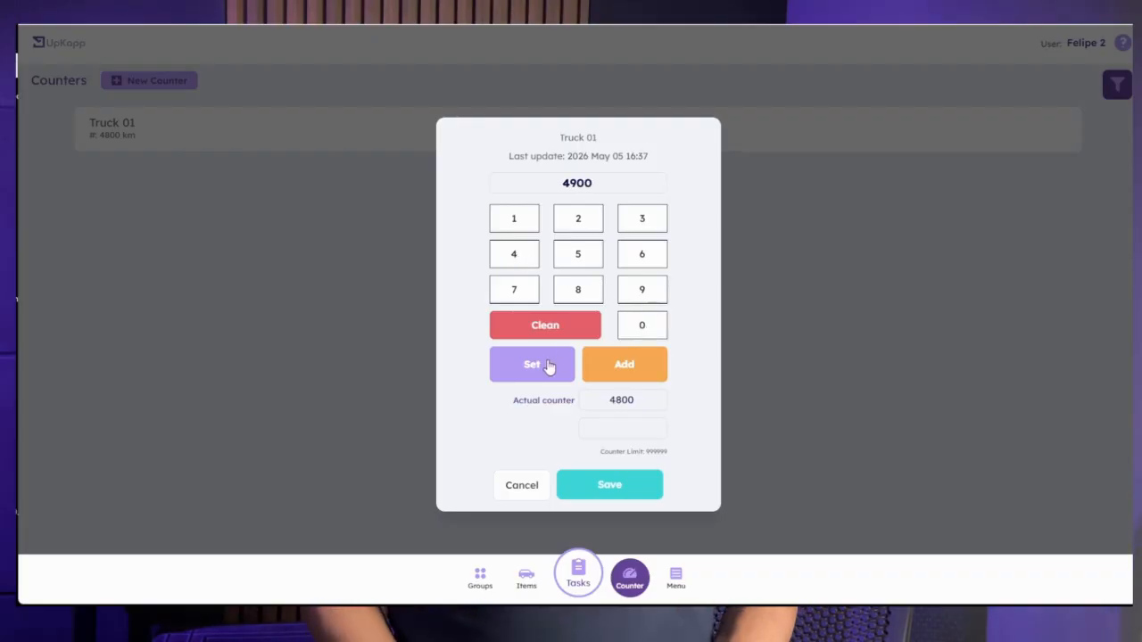
left_click(517, 379)
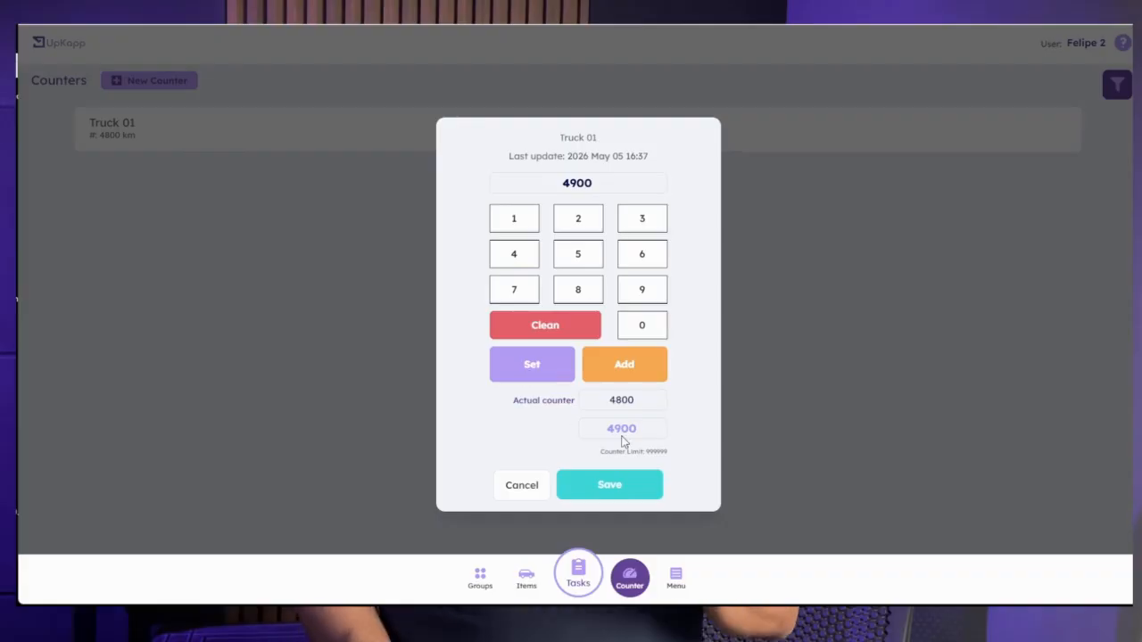
left_click_drag(645, 435, 610, 437)
left_click(546, 328)
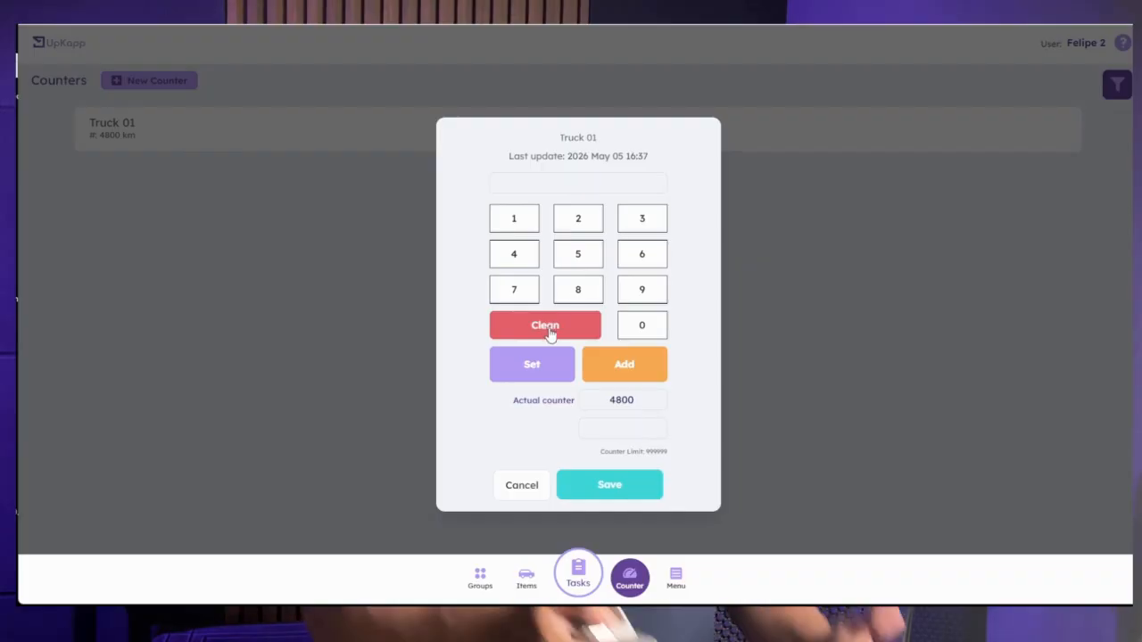
Step: Add 250 to the Truck 01 counter, save the update and dismiss the notification
left_click(578, 223)
left_click(578, 258)
left_click(647, 328)
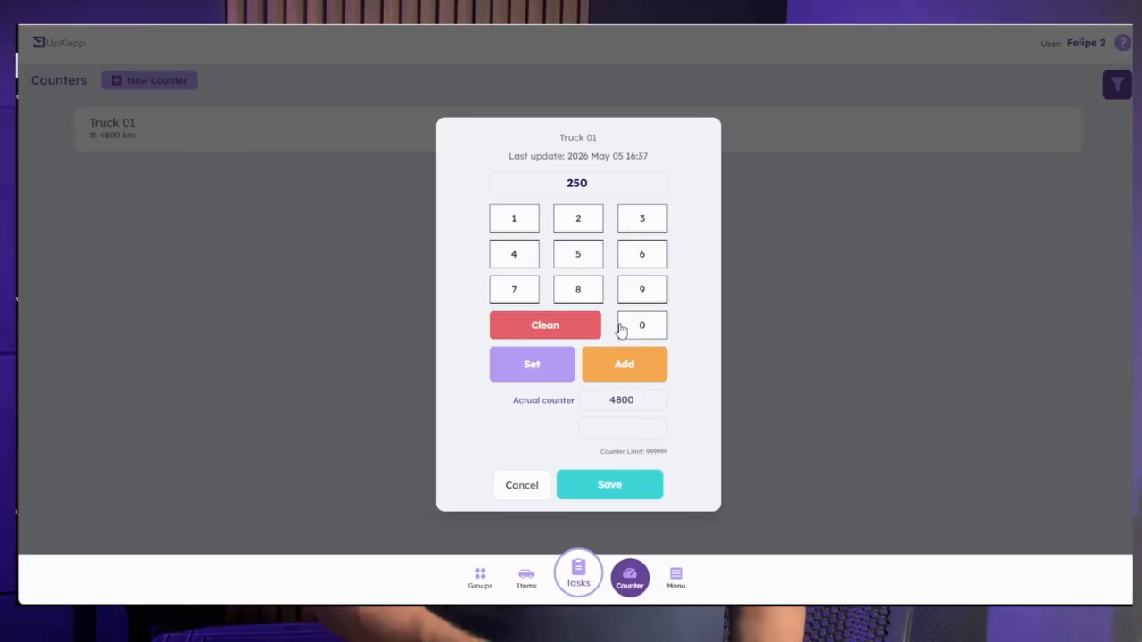
left_click(630, 369)
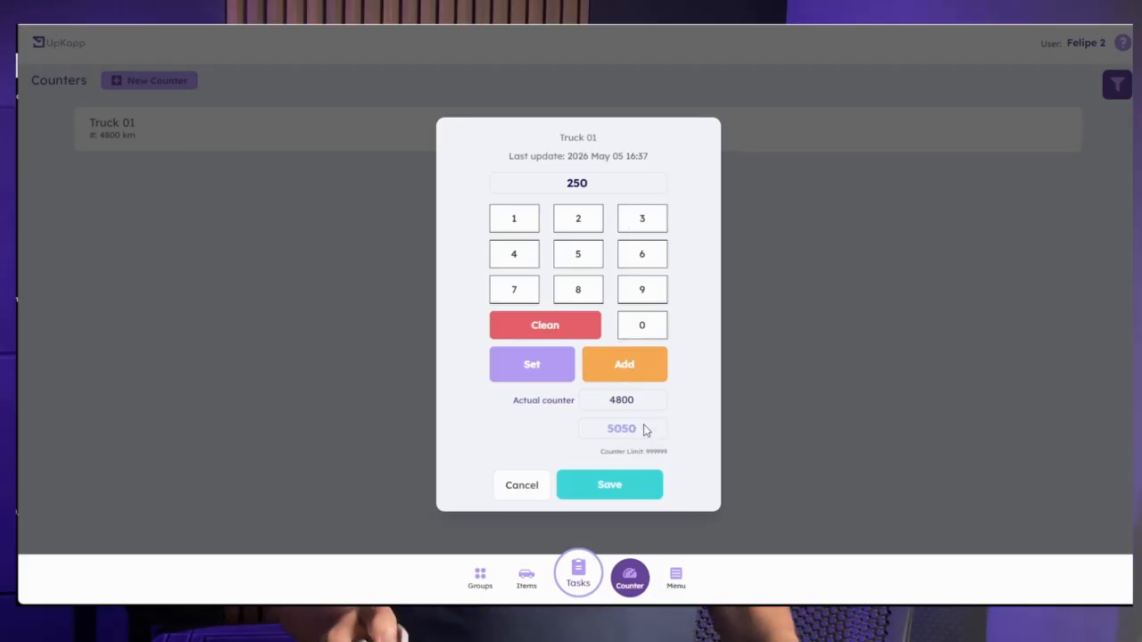
double_click(615, 432)
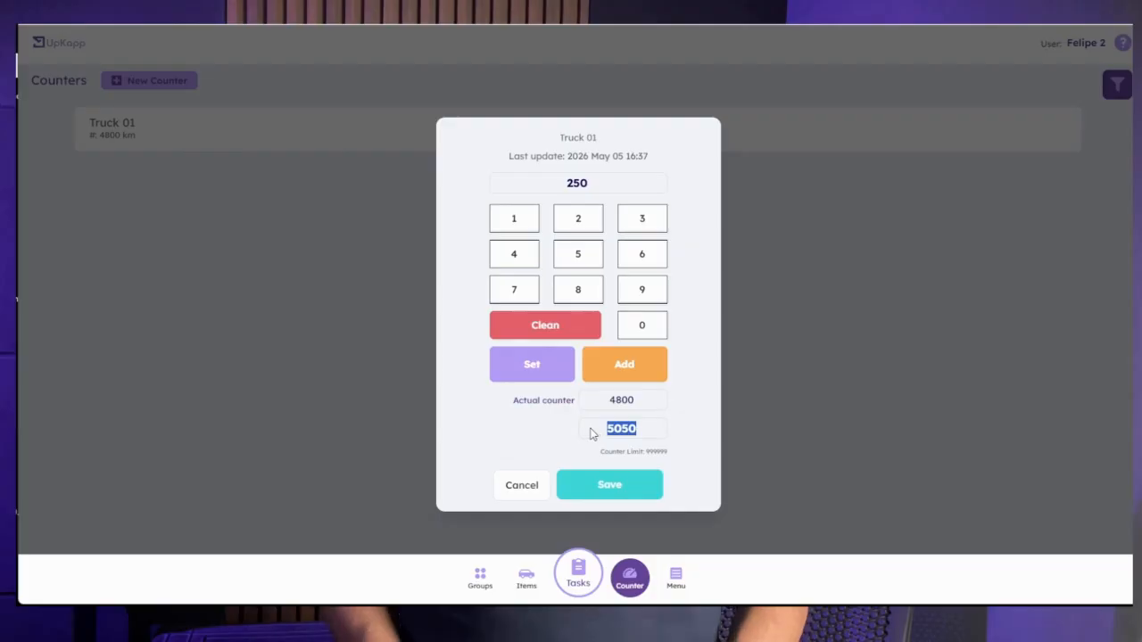
left_click(610, 486)
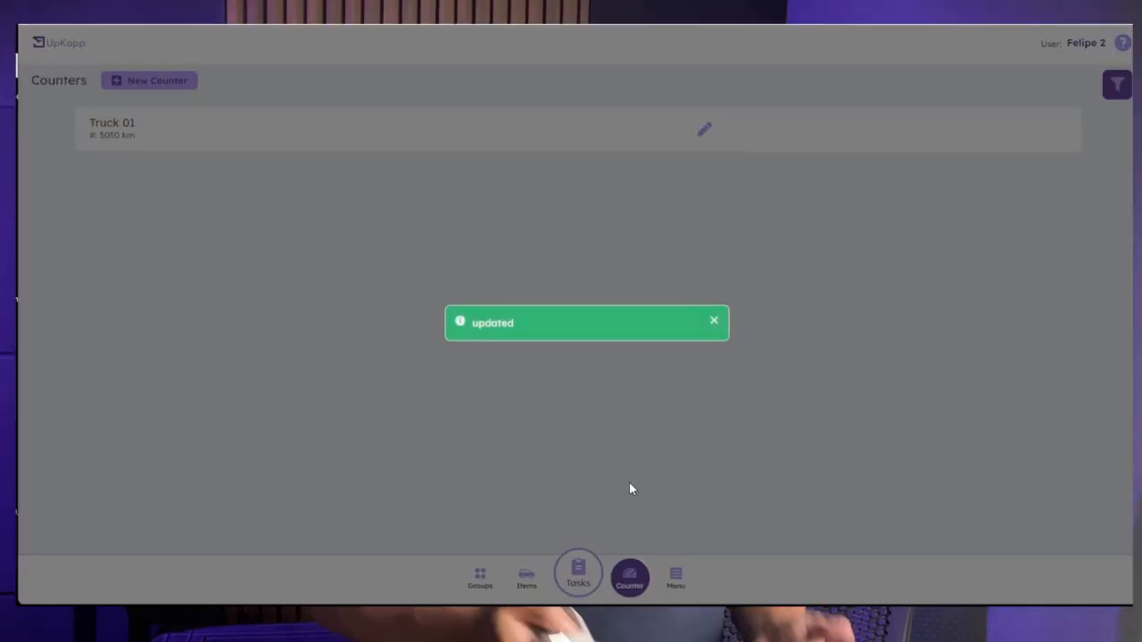
left_click(714, 323)
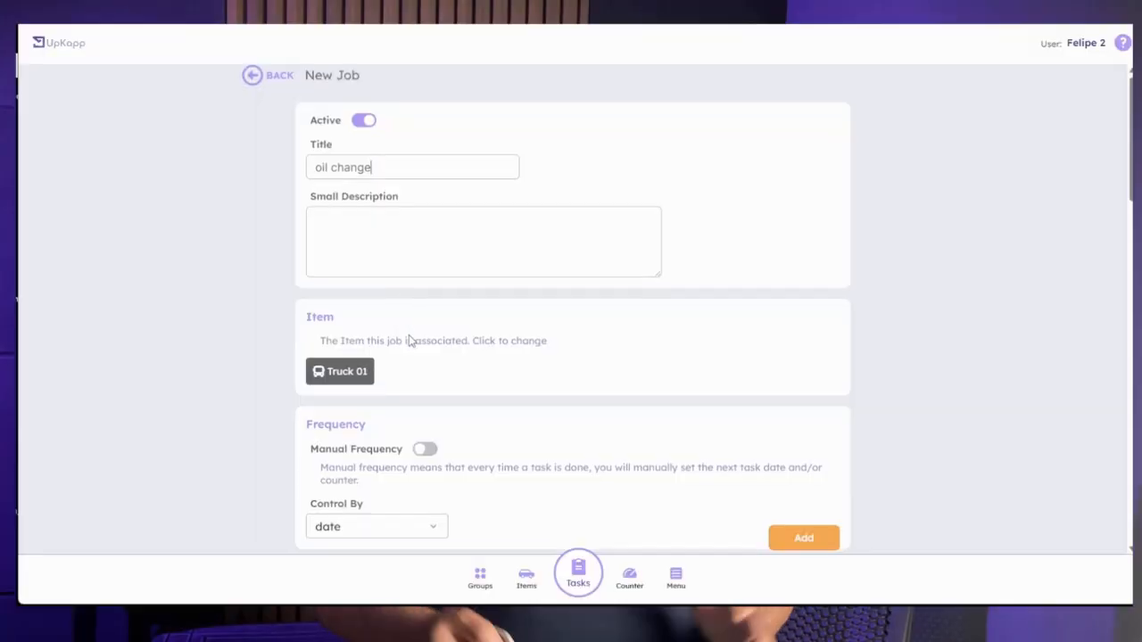
Step: Check the items available to associate with the oil change job, and close the selection without changing it
scroll(409, 341, "down", 3)
left_click(353, 234)
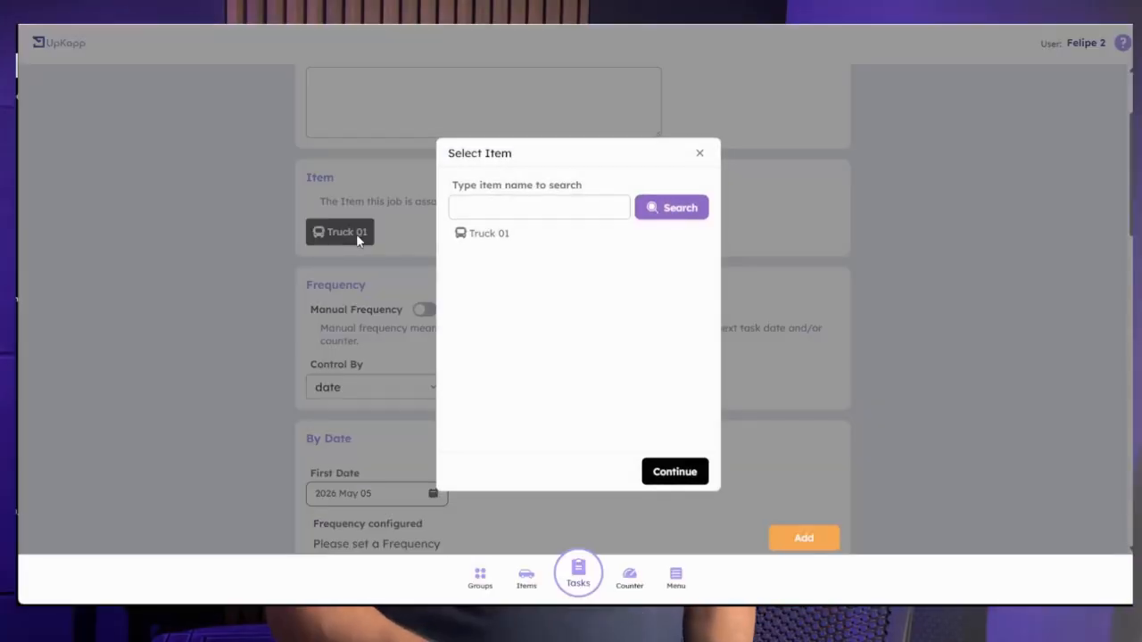
left_click(698, 155)
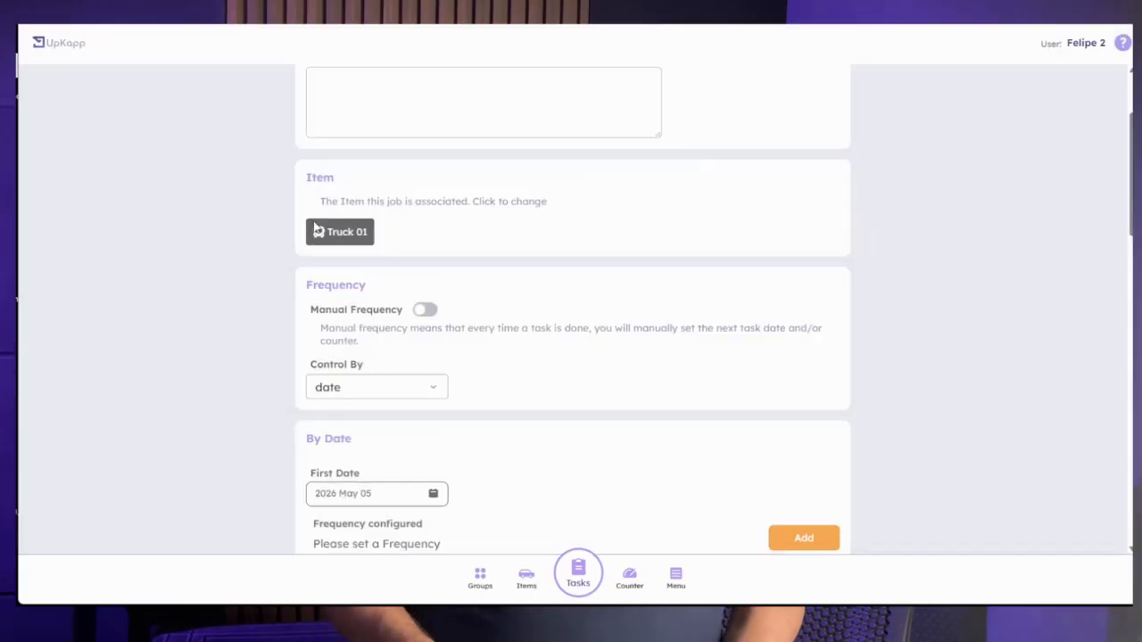
Step: Control the oil change job's frequency by Counter and select the Truck 01 counter
scroll(359, 323, "down", 3)
left_click(366, 250)
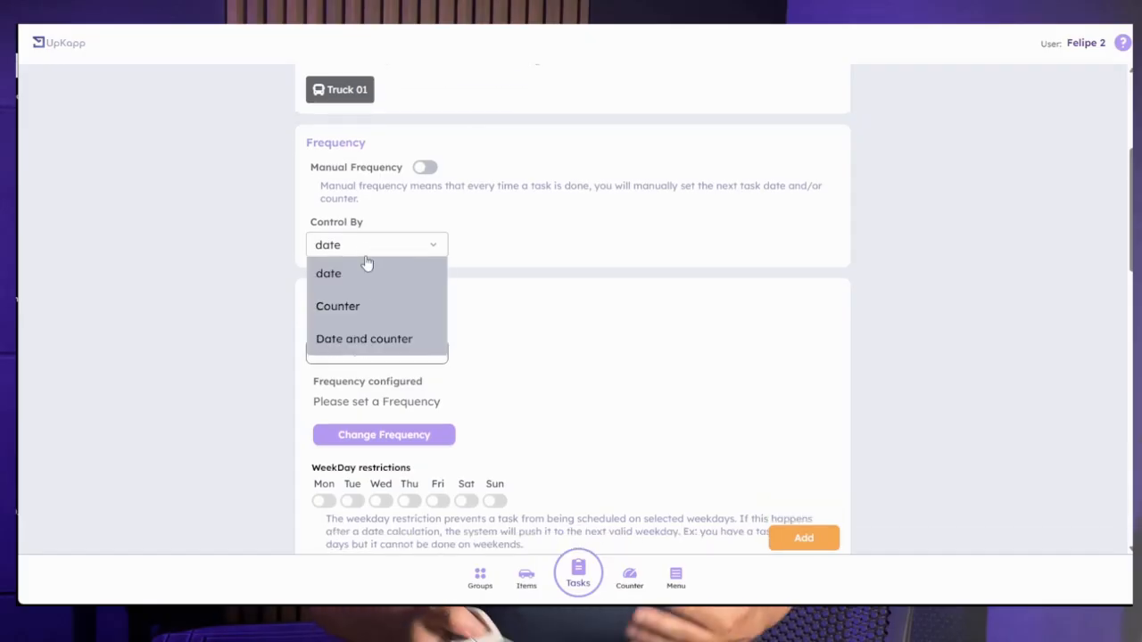
left_click(362, 308)
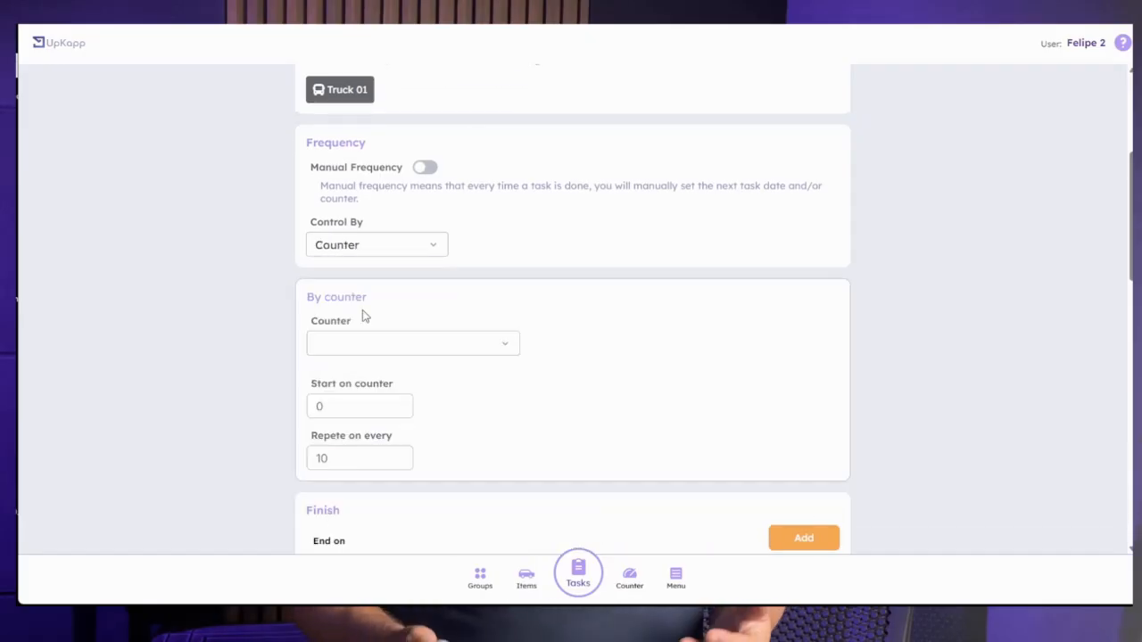
left_click(373, 255)
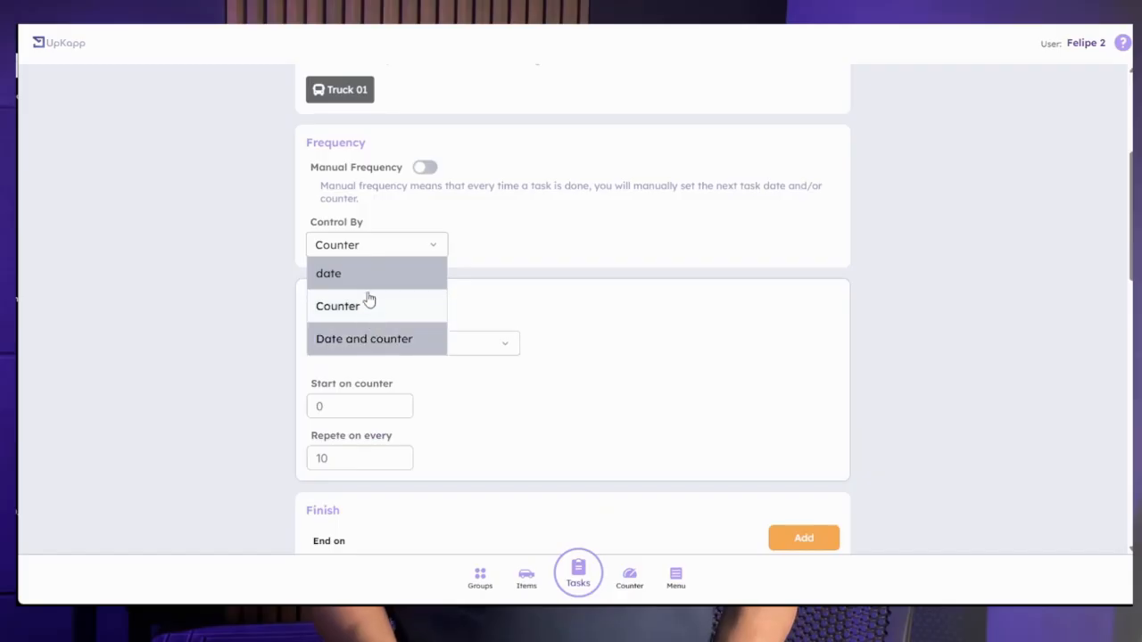
left_click(365, 308)
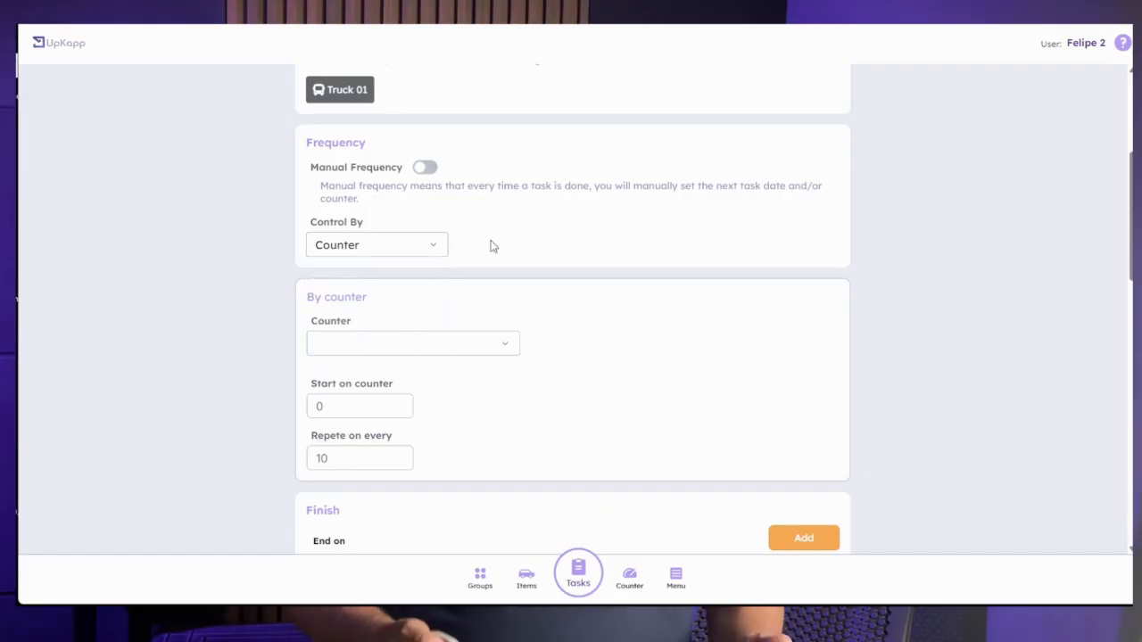
left_click(367, 346)
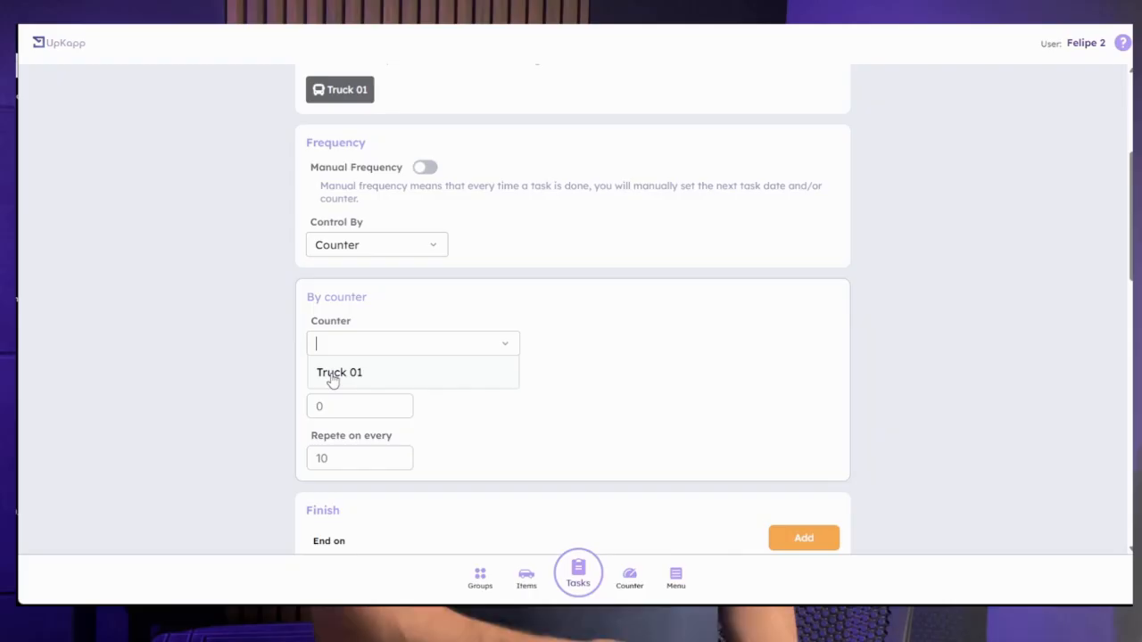
left_click(333, 374)
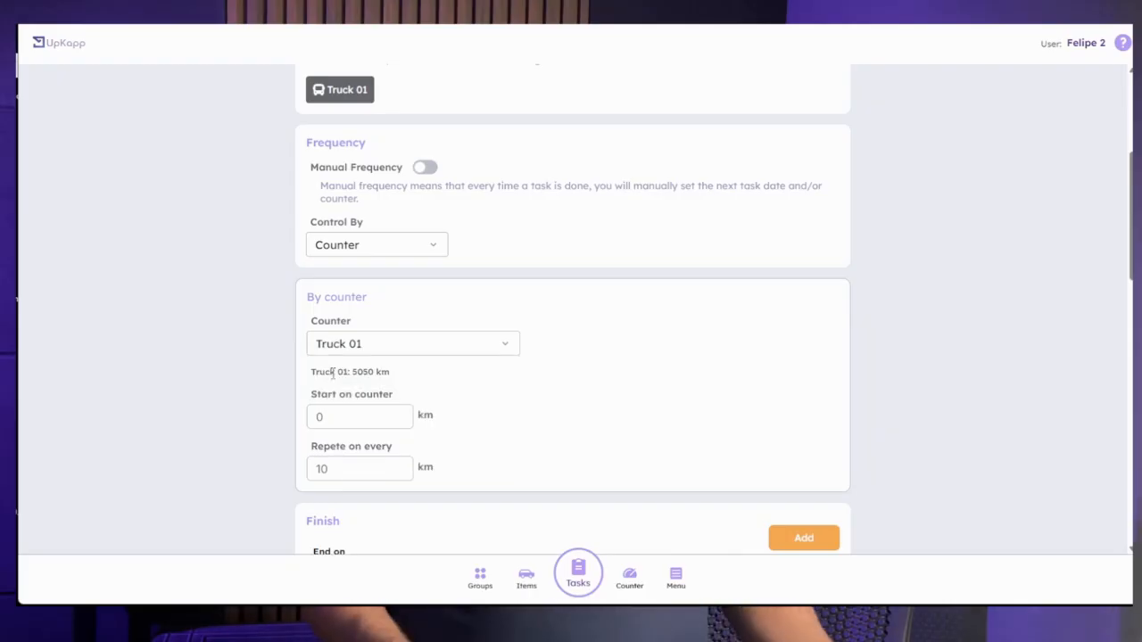
Step: Set the job to start at 10000 km on the counter and repeat every 12000 km
left_click_drag(313, 375, 390, 376)
left_click(367, 375)
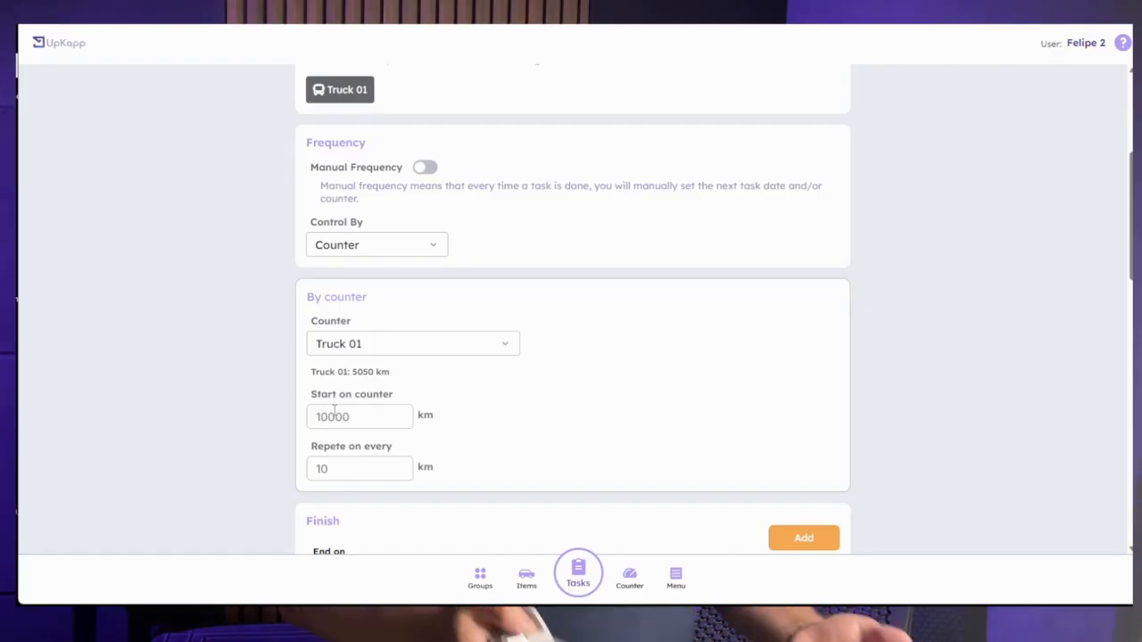
double_click(335, 470)
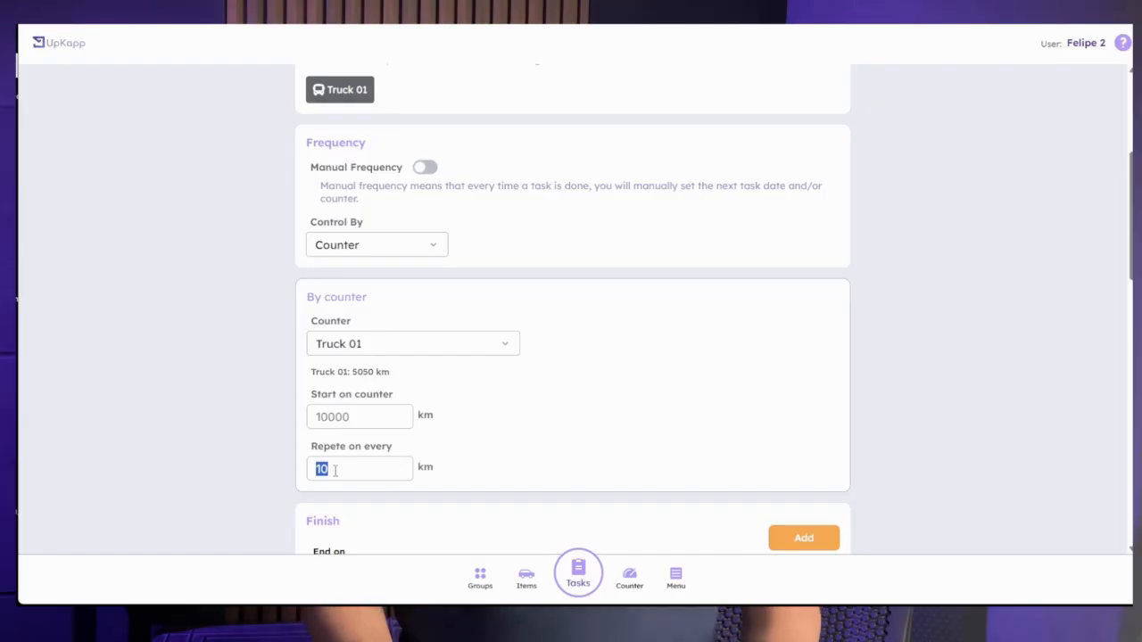
type("12000")
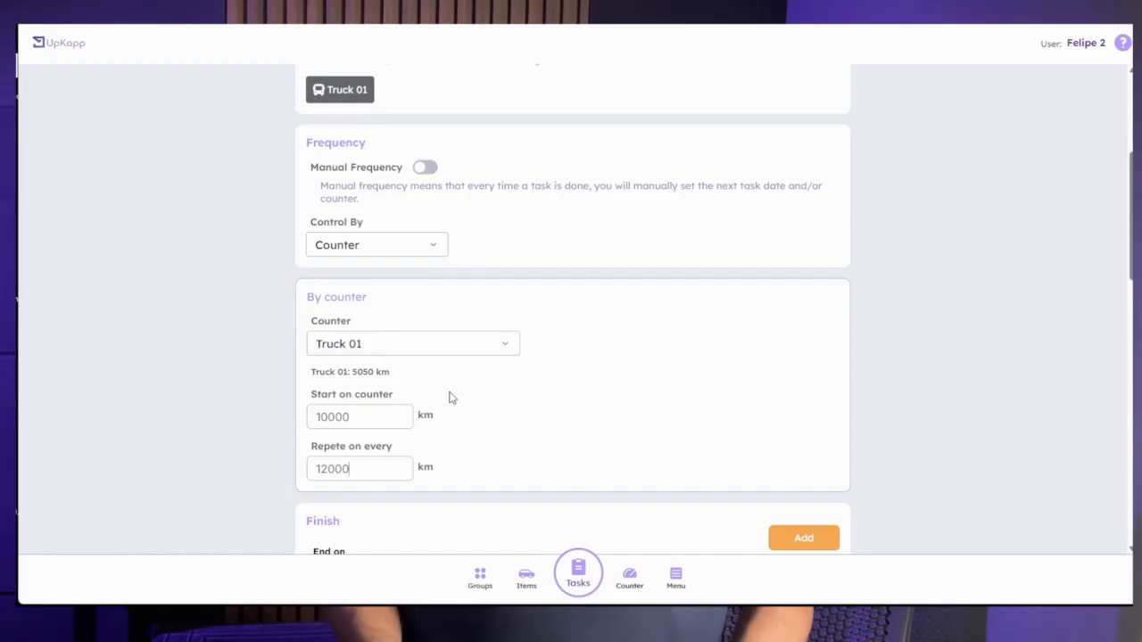
Step: Set the job to never end and display its "close" status 500 km before it is due
scroll(463, 406, "down", 2)
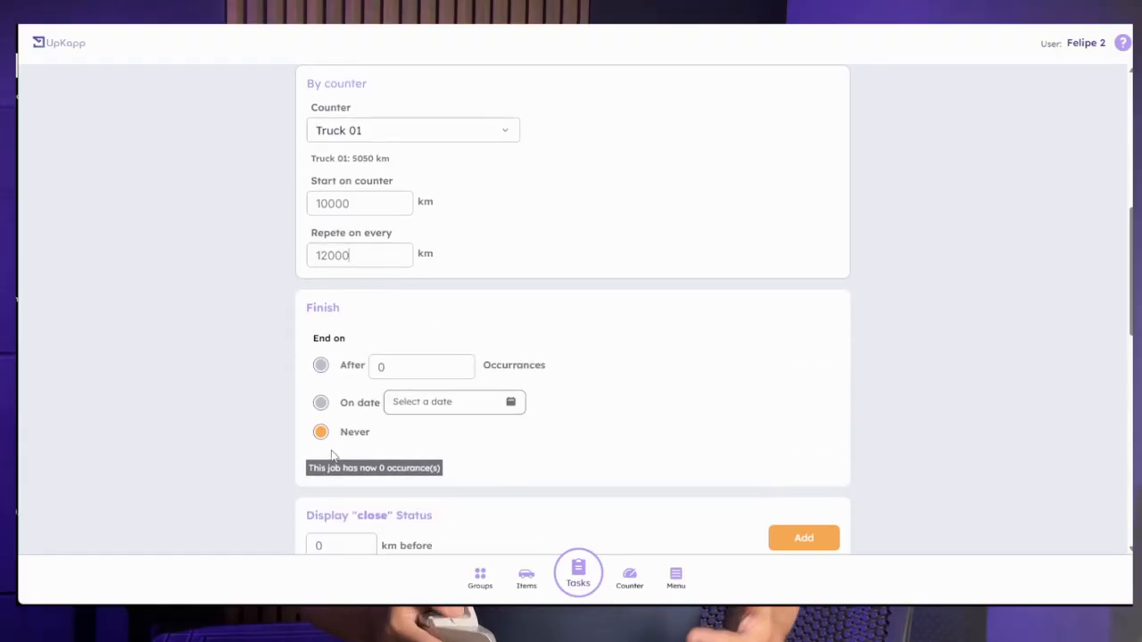
left_click(320, 436)
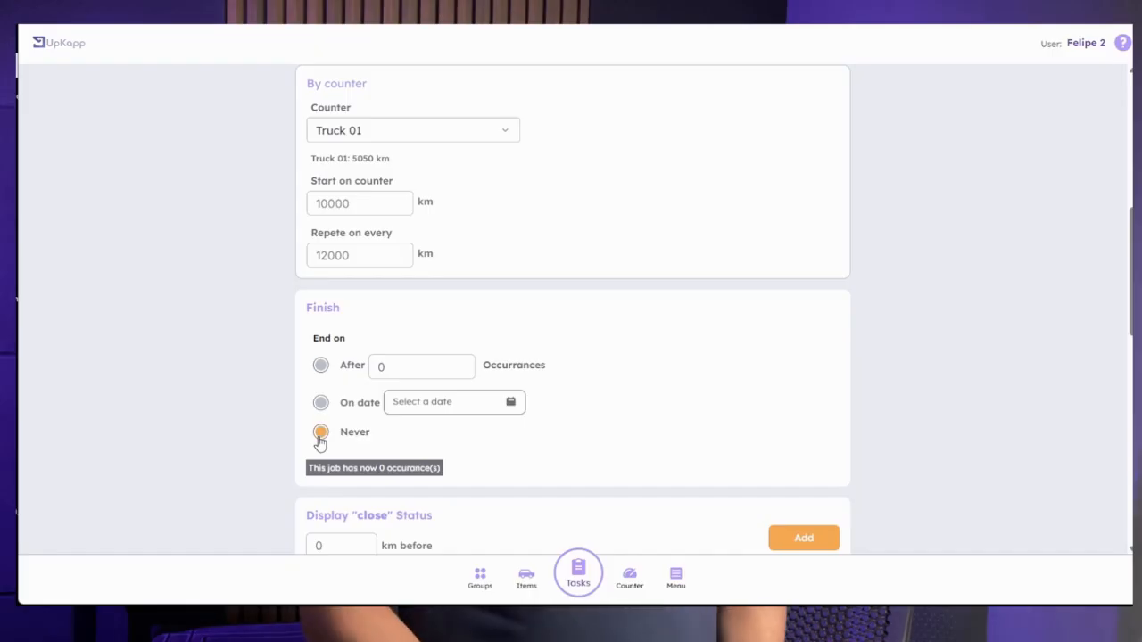
scroll(597, 426, "down", 2)
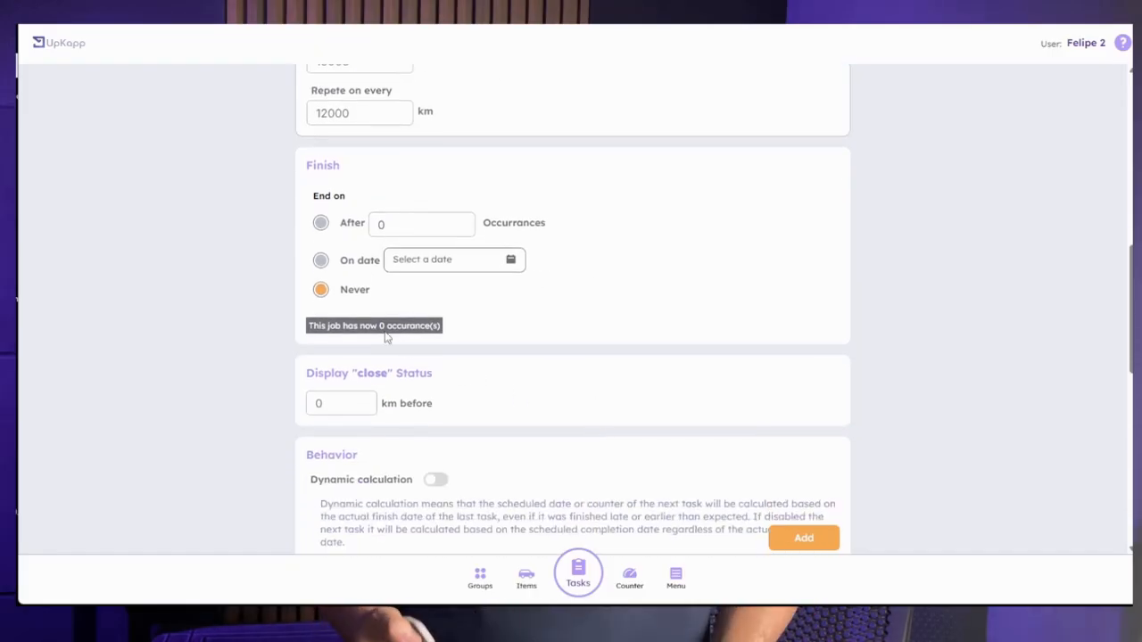
scroll(426, 383, "down", 2)
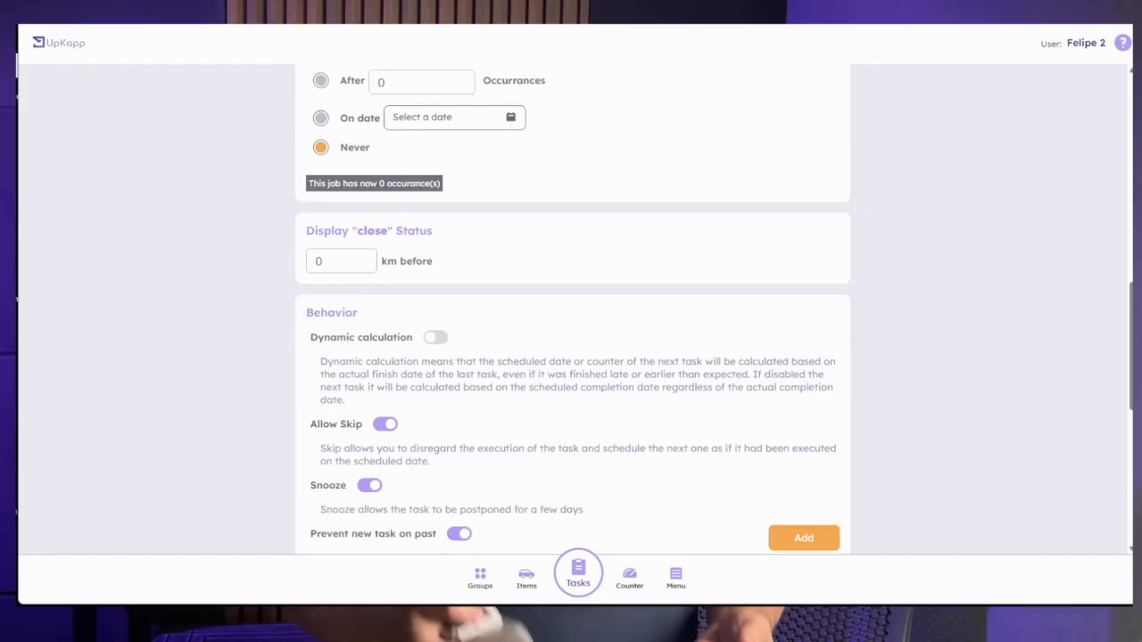
left_click_drag(325, 261, 284, 266)
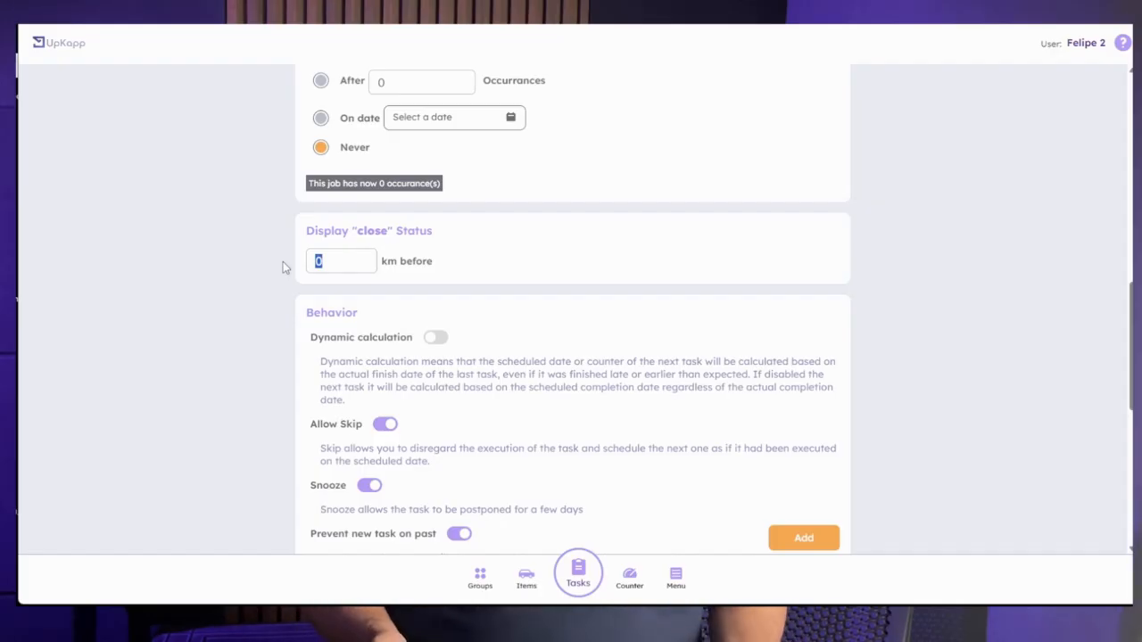
type("500")
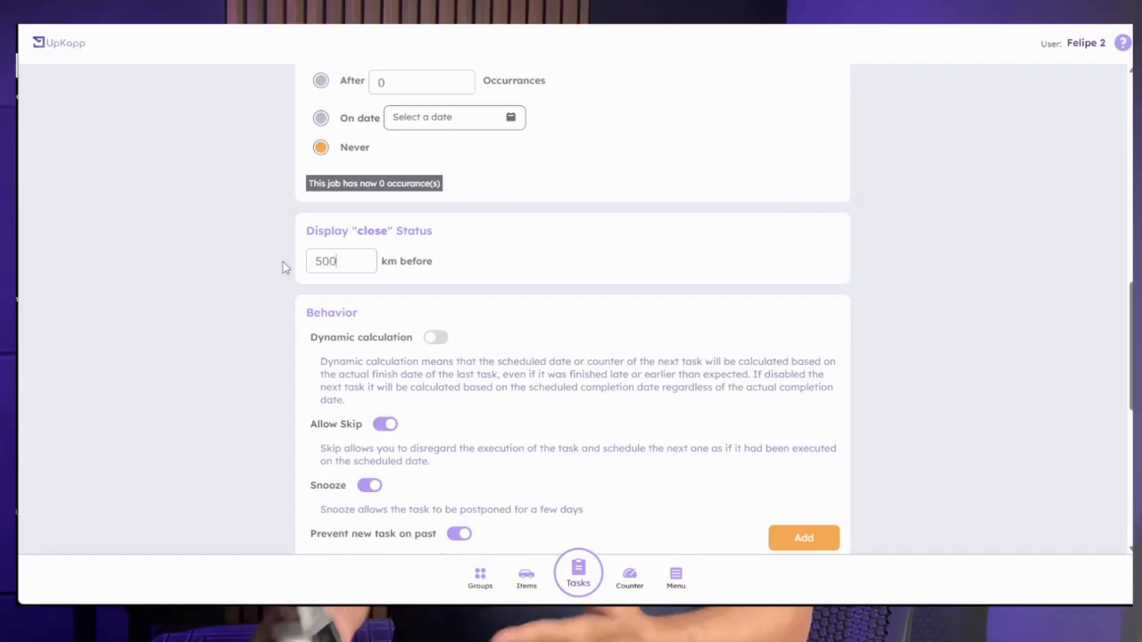
Step: Enable dynamic calculation for the job and disable Allow Skip and Snooze
left_click(436, 338)
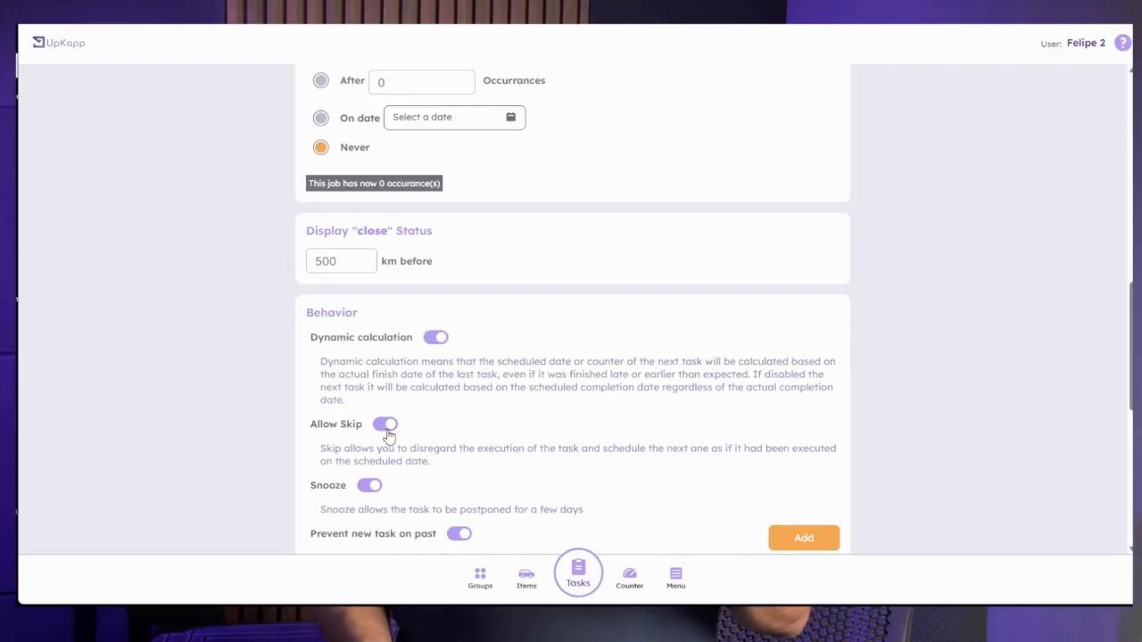
left_click(384, 425)
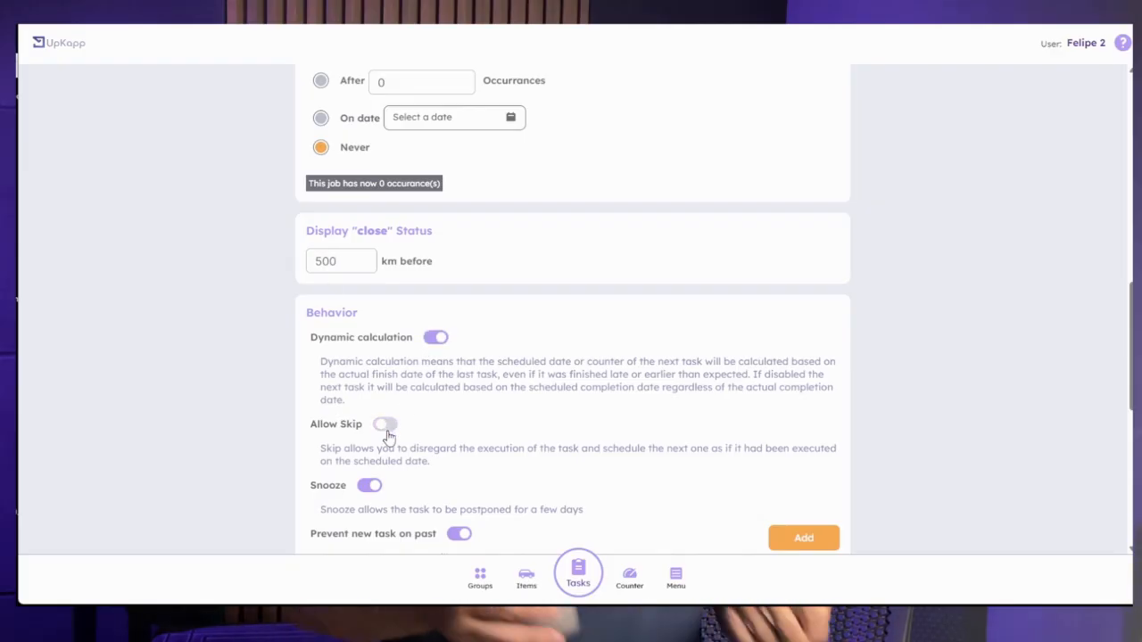
left_click(369, 487)
Step: Set the job's completion deadline to 2 days and enable cost control
scroll(475, 419, "down", 2)
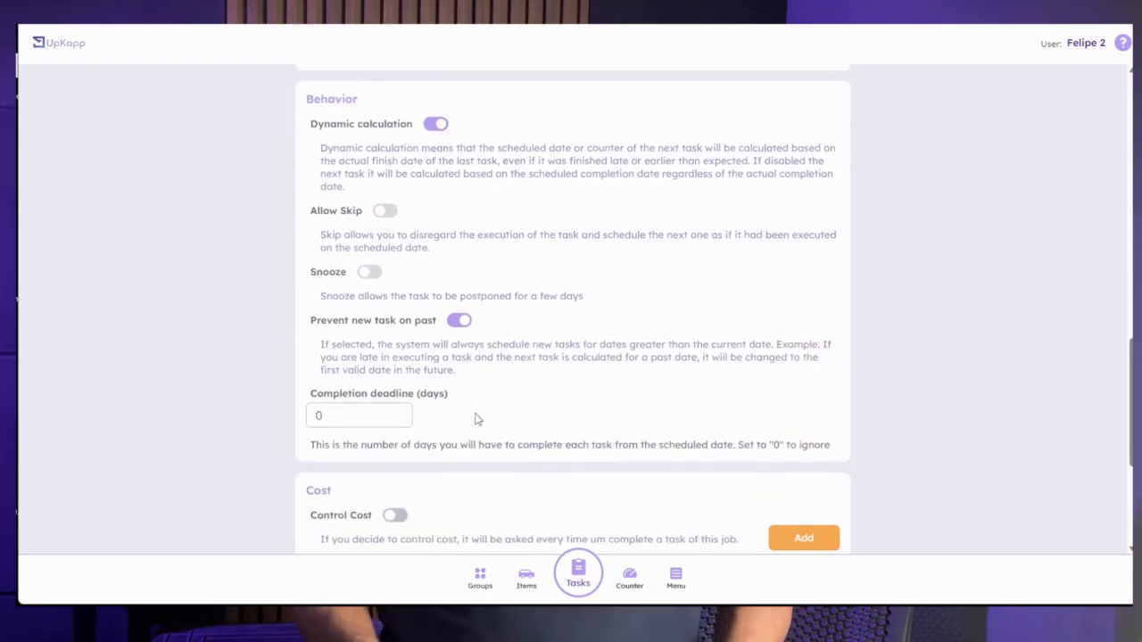
scroll(361, 339, "down", 2)
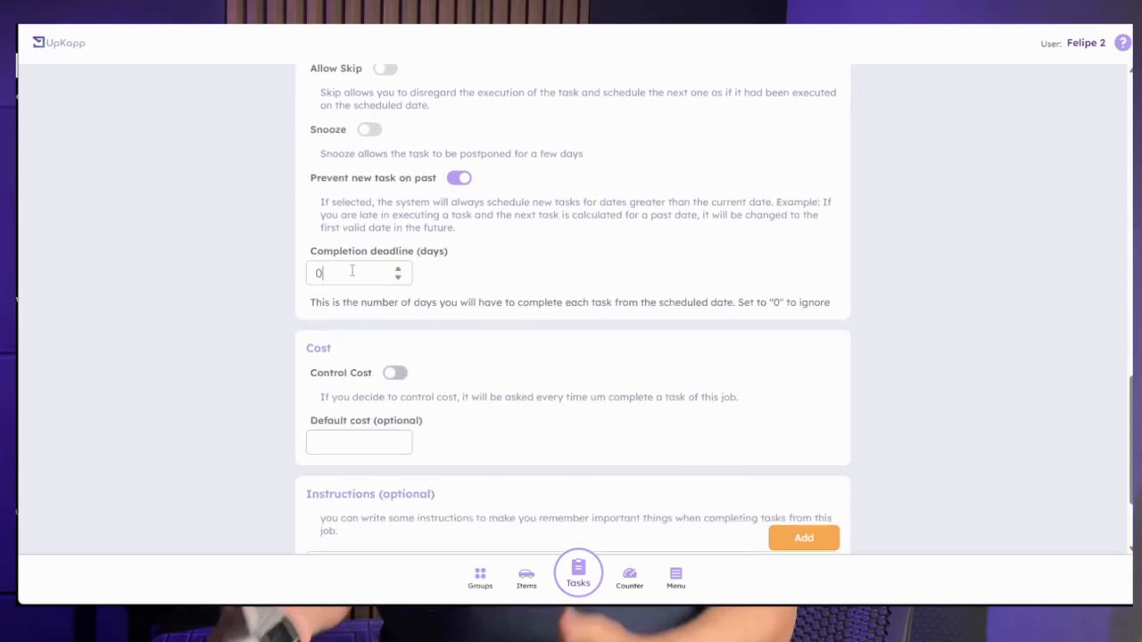
double_click(310, 278)
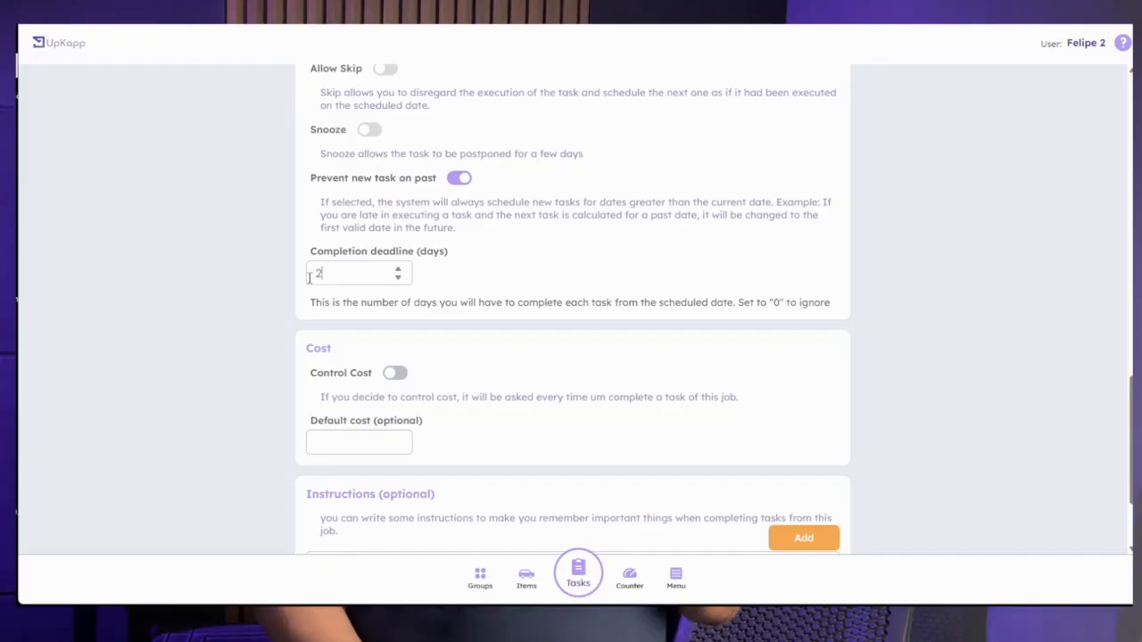
left_click(395, 375)
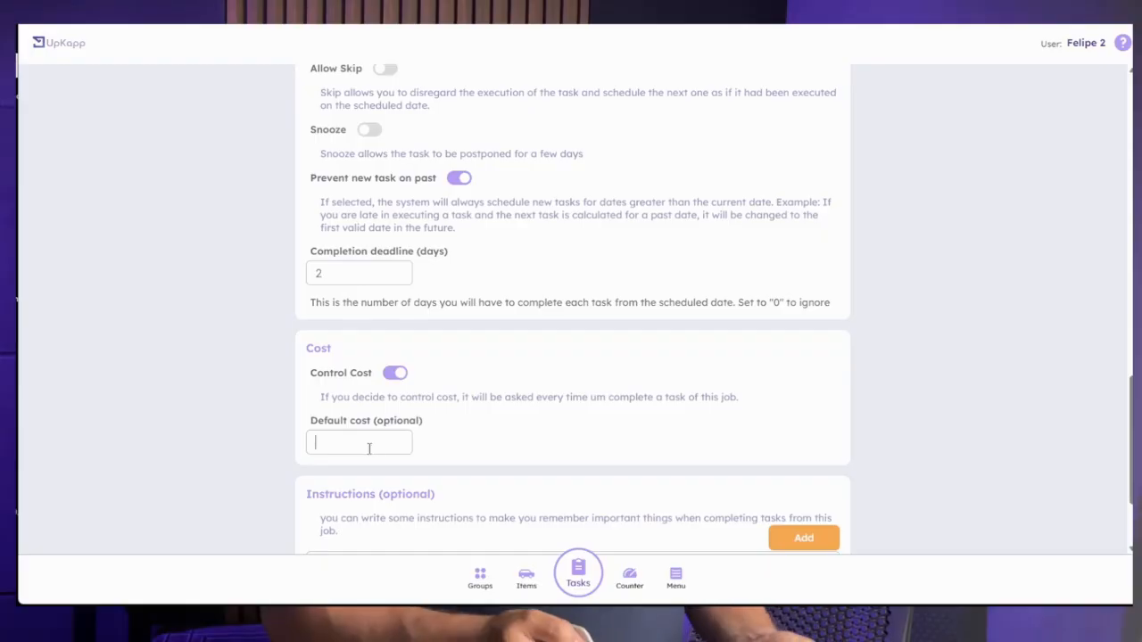